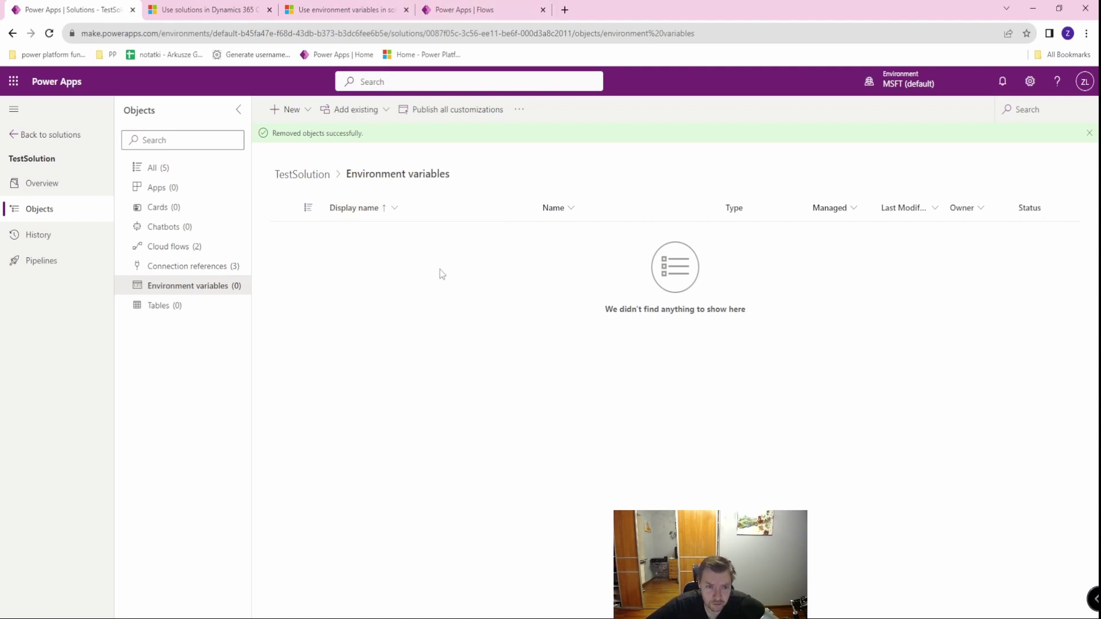
Look at the existing environment variables available to add, then close the panel without adding any
click(364, 116)
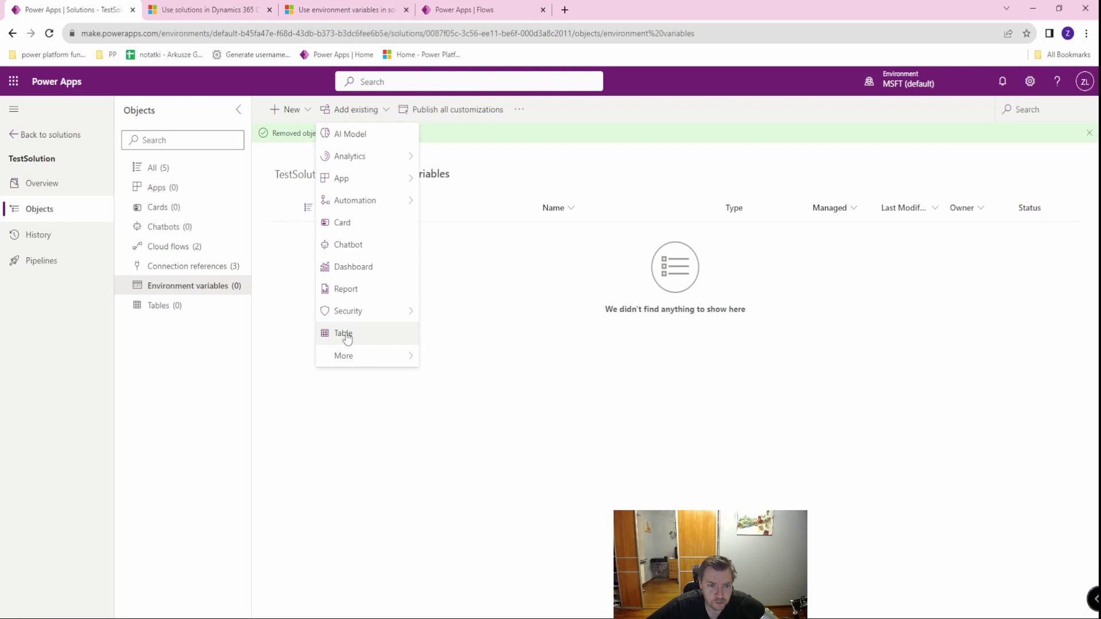
mouse_move(348, 356)
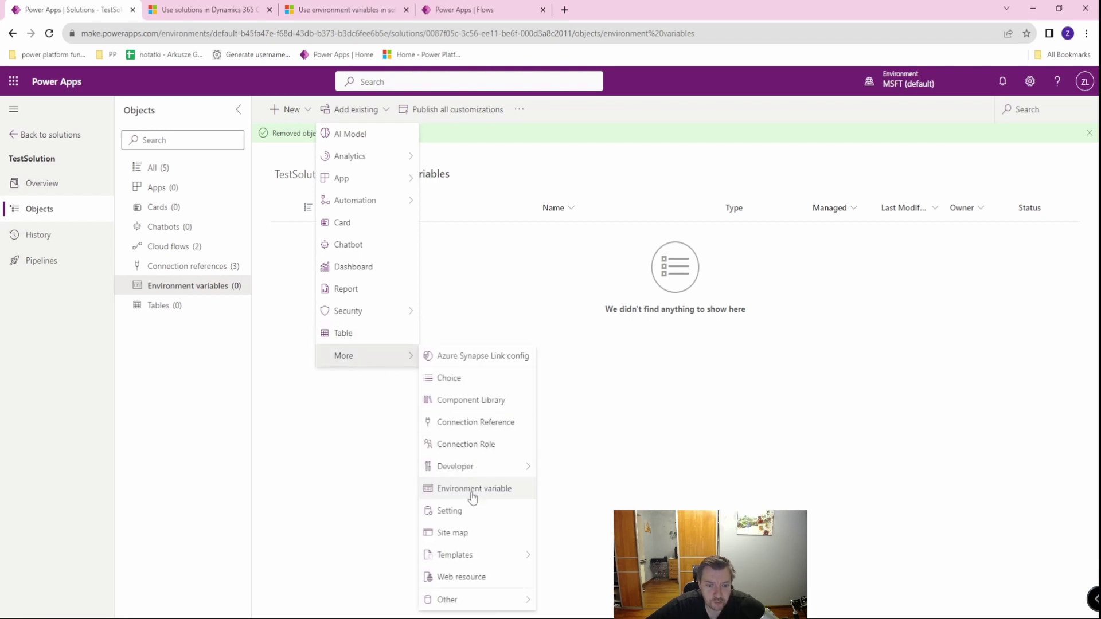
click(473, 489)
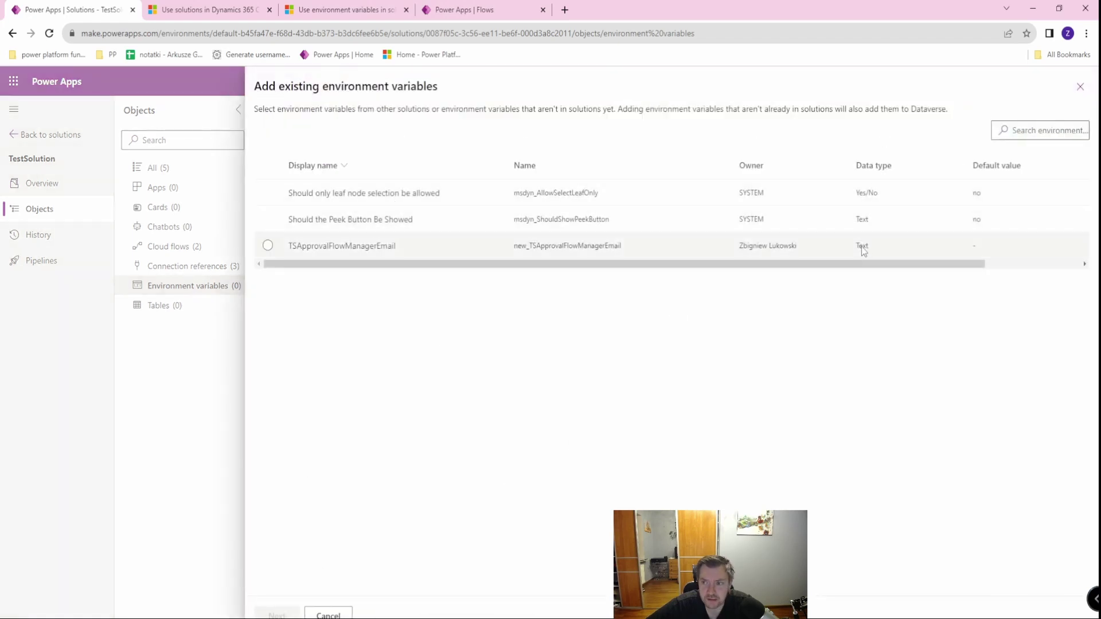
click(1080, 87)
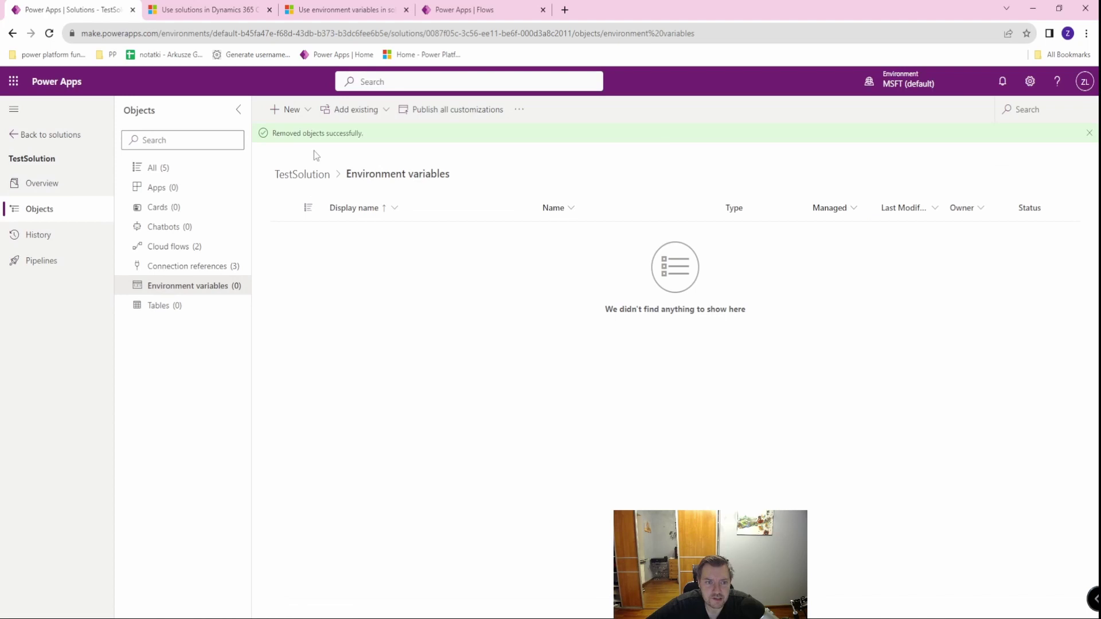
Start a new environment variable with data type Text
click(298, 115)
mouse_move(294, 311)
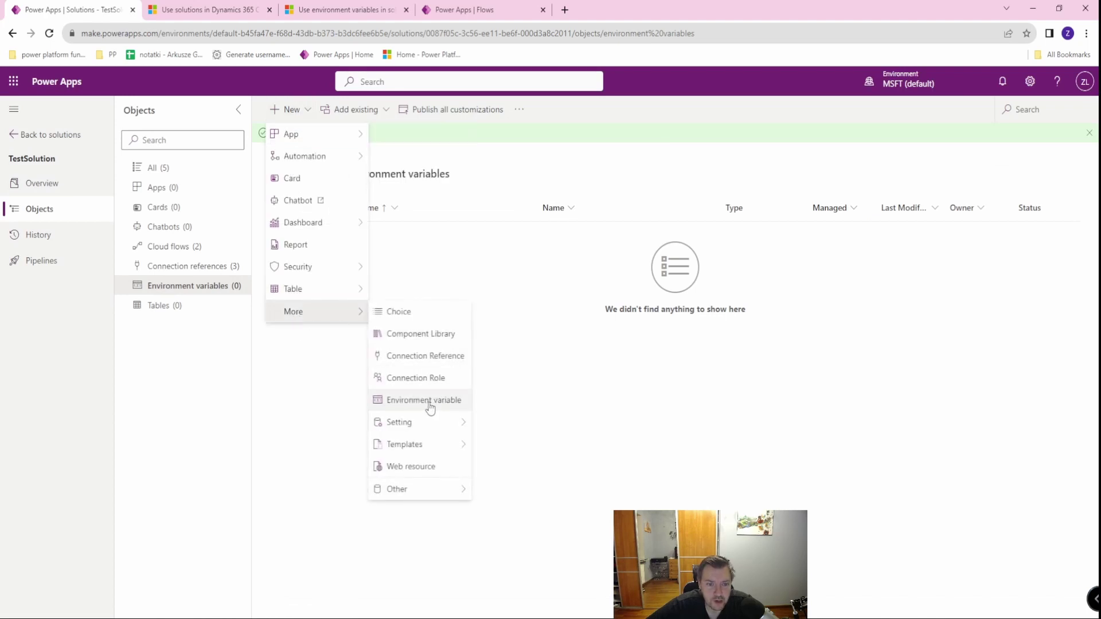
click(430, 408)
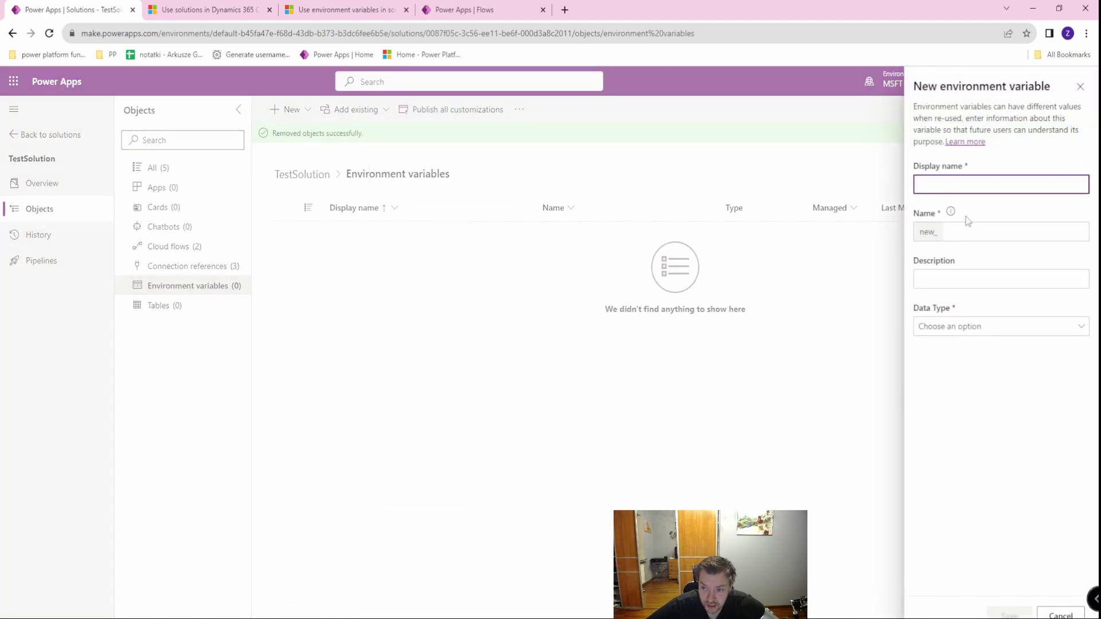
click(929, 331)
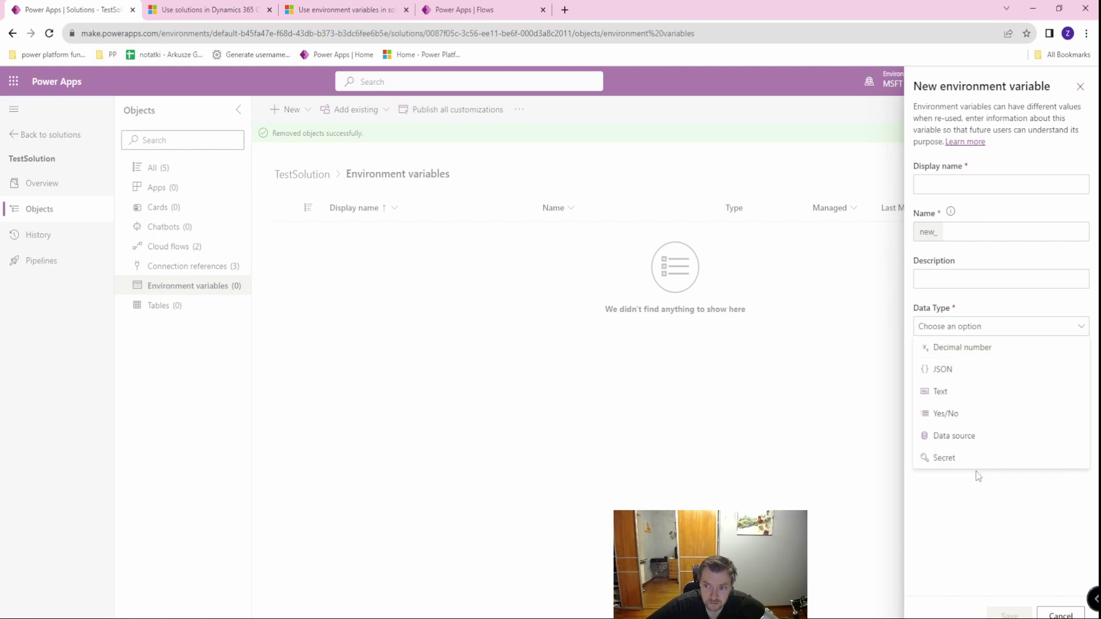
click(943, 393)
click(929, 305)
click(963, 404)
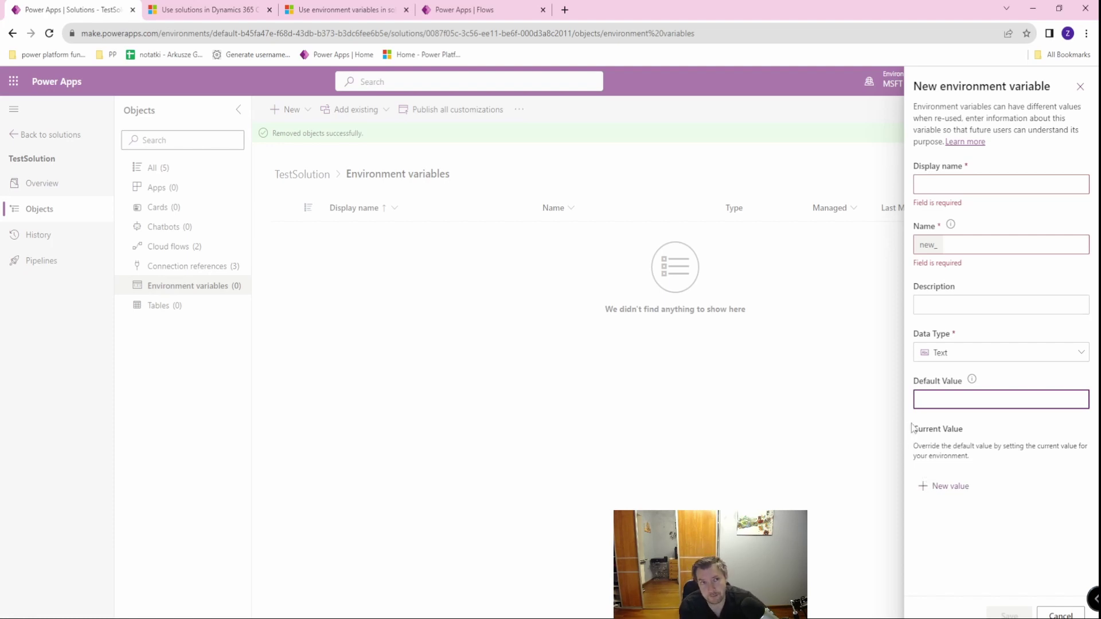
Discard the unsaved new environment variable draft and return to TestSolution
click(459, 10)
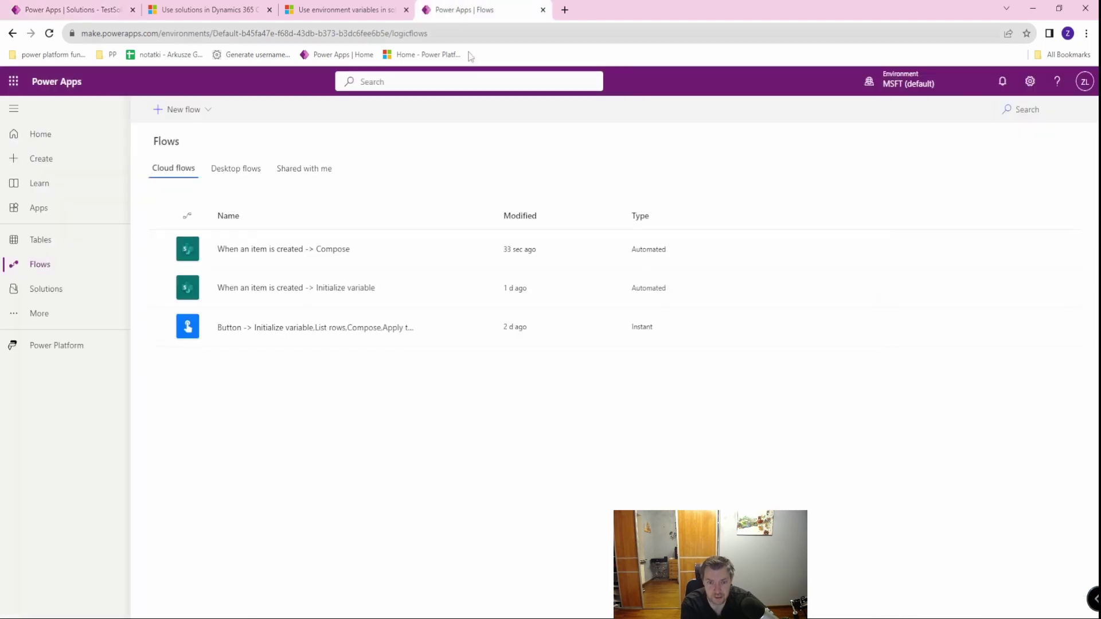
key(ctrl+1)
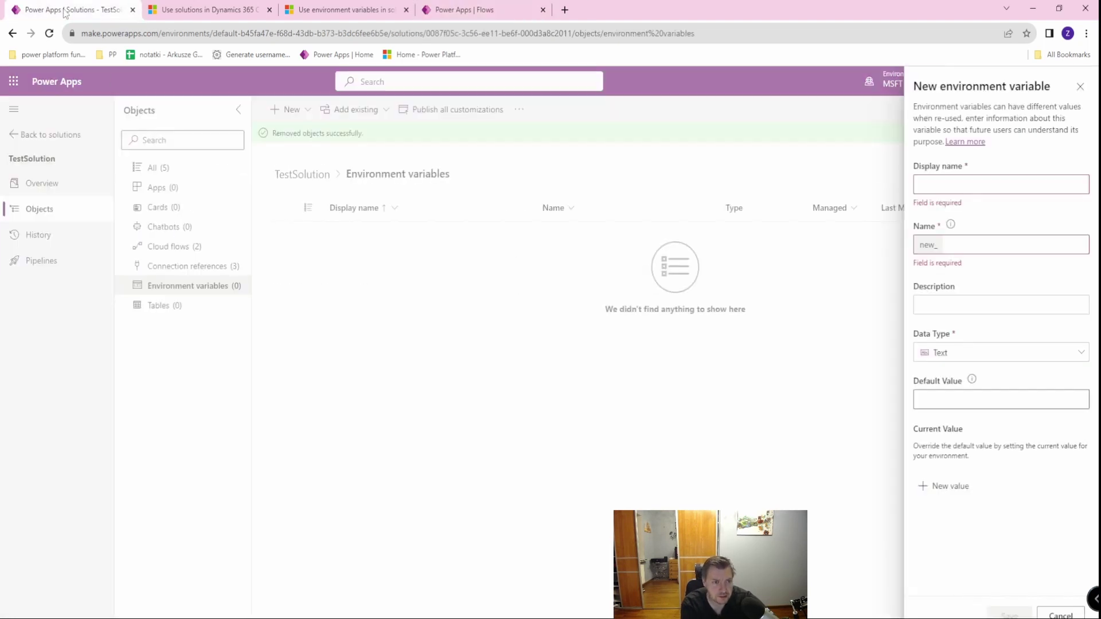
click(1081, 87)
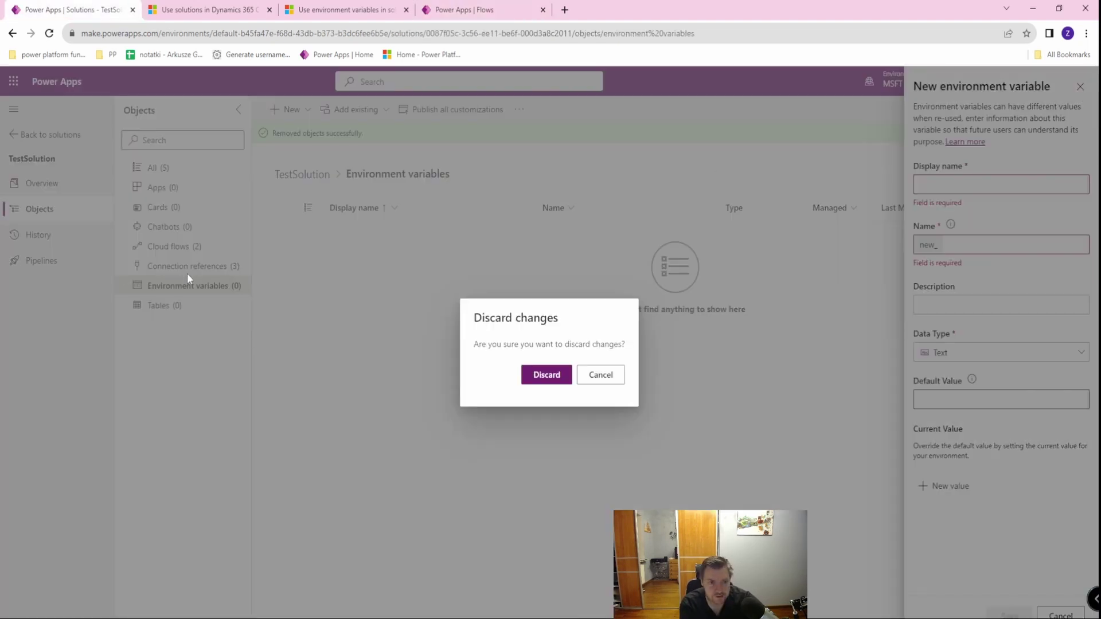
click(535, 376)
click(175, 247)
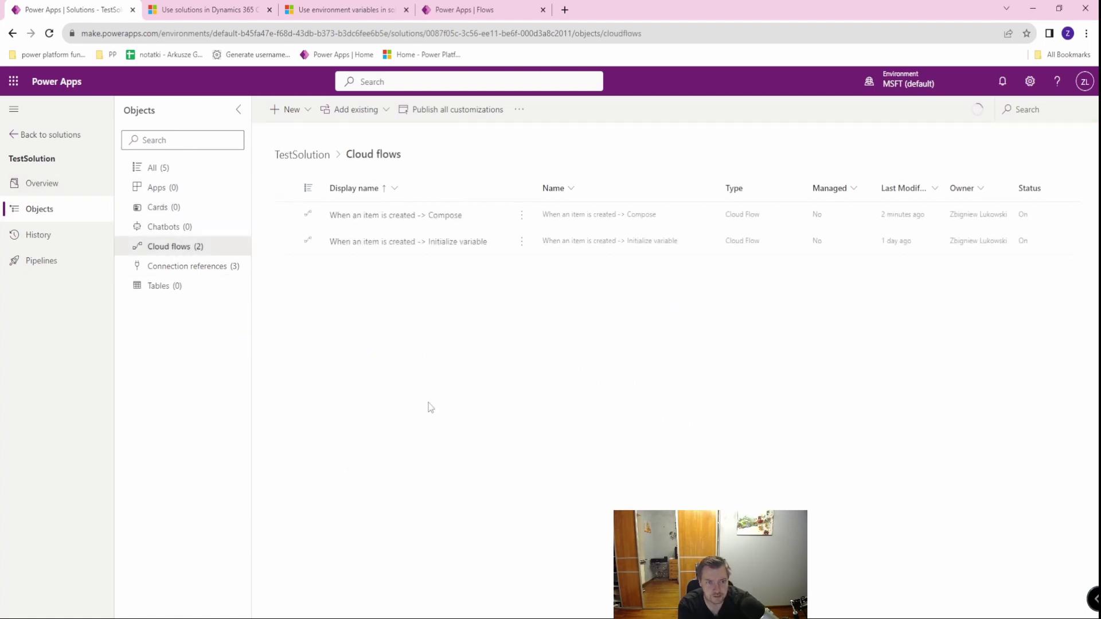
click(522, 241)
click(545, 264)
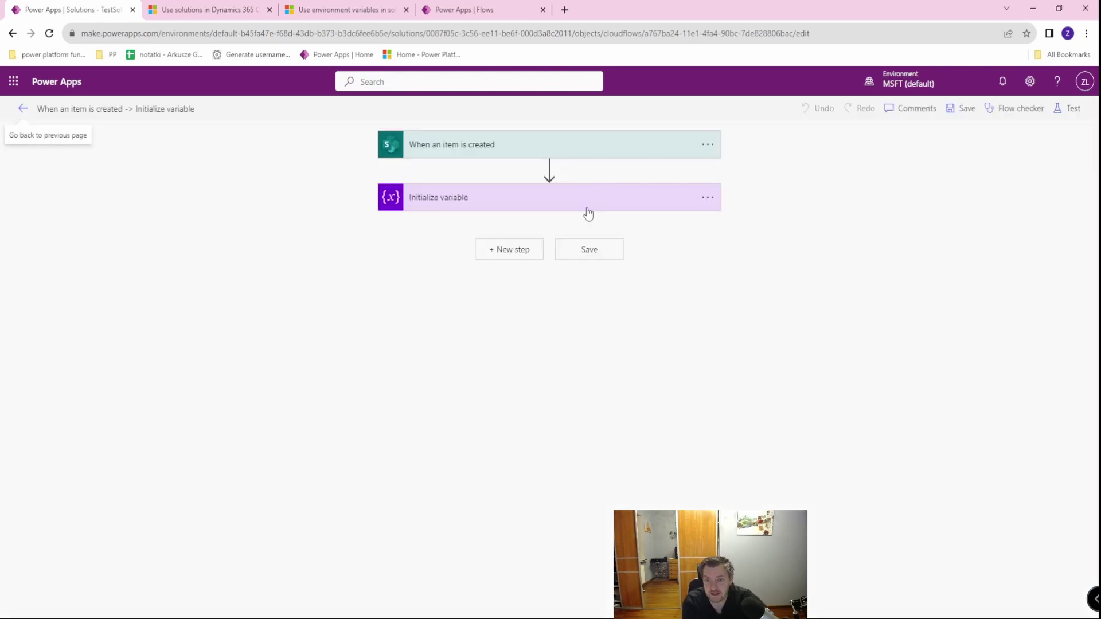
click(587, 213)
click(539, 268)
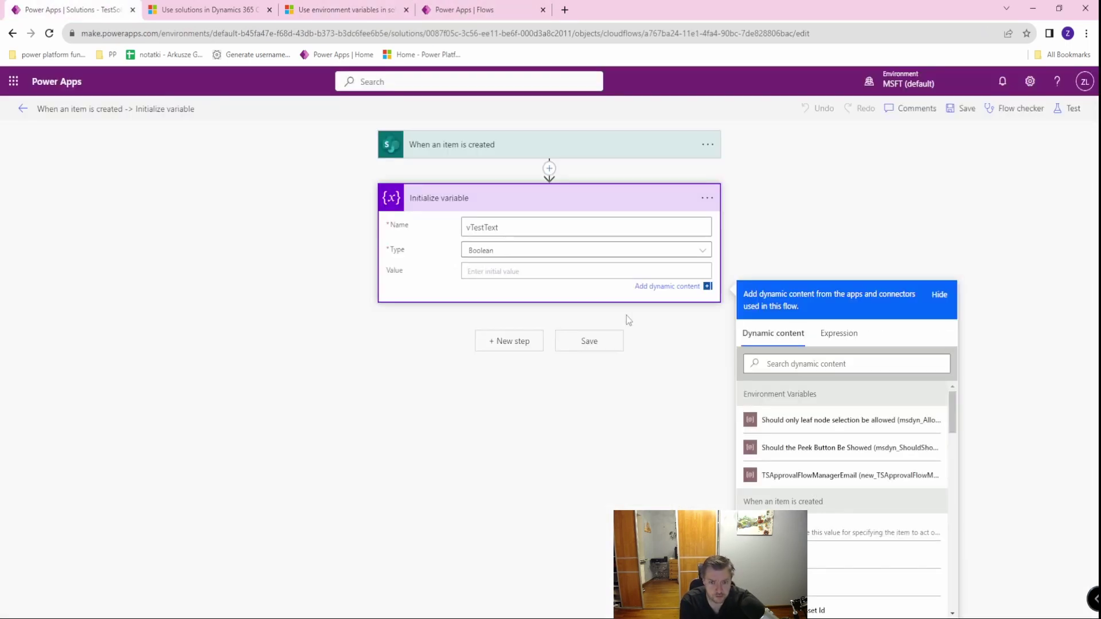
Check existing cloud flows in both the Dataverse and outside-Dataverse tabs without adding any
click(12, 33)
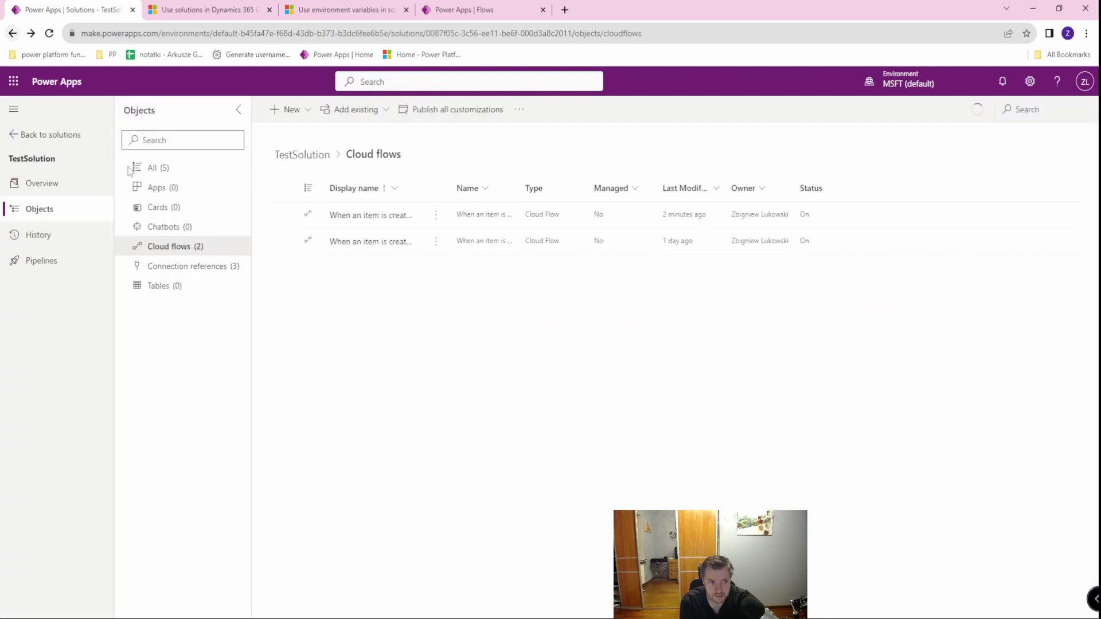
click(357, 109)
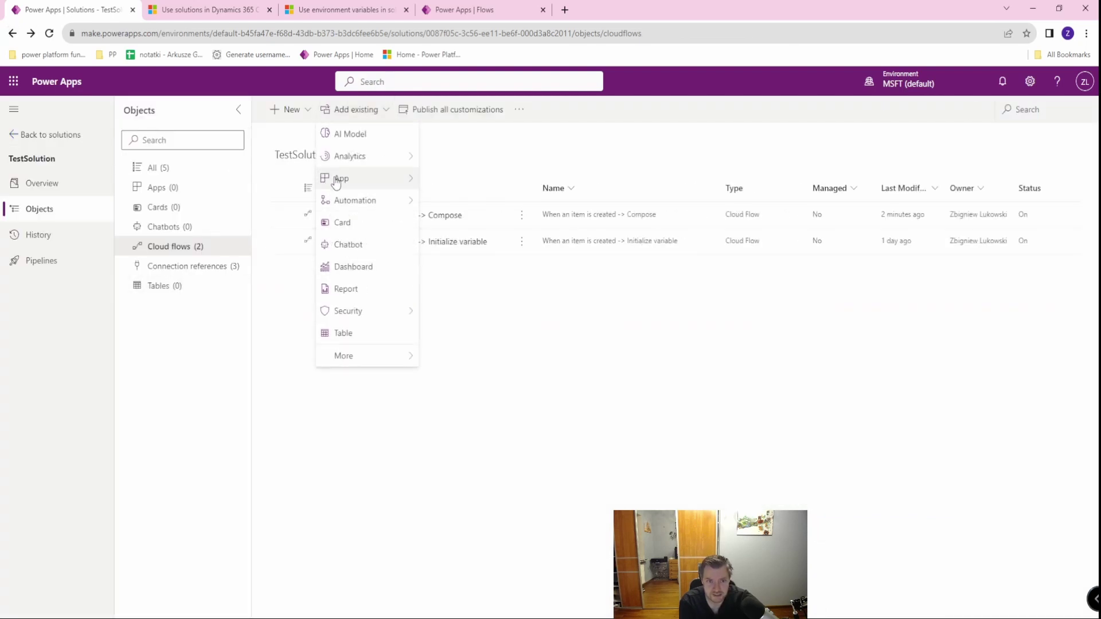
mouse_move(355, 201)
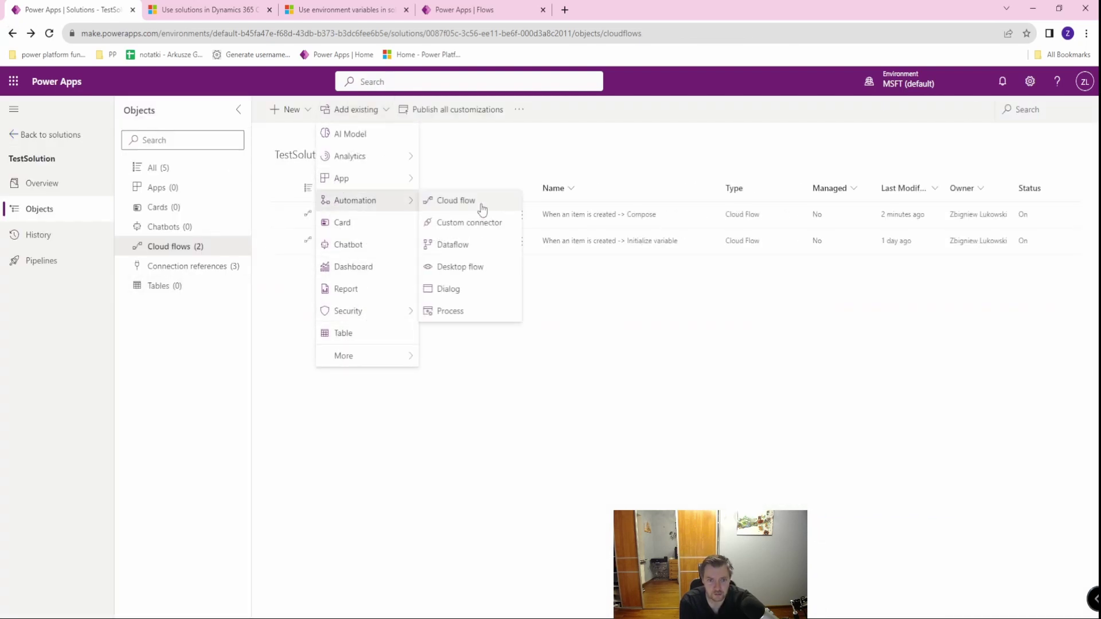
click(481, 207)
click(373, 166)
click(295, 172)
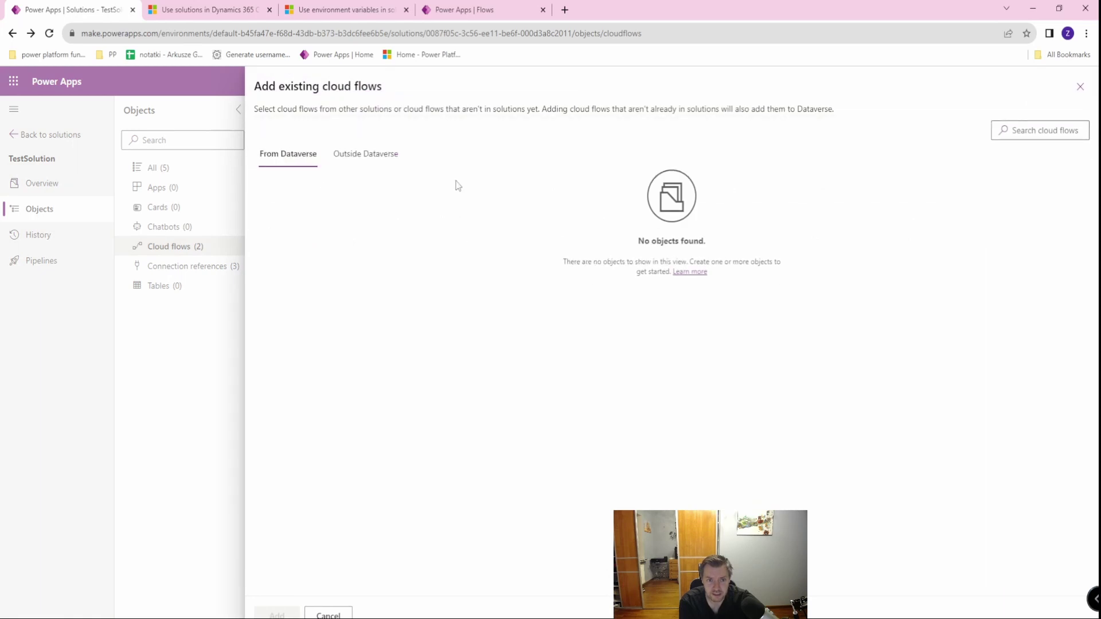
click(366, 154)
click(304, 173)
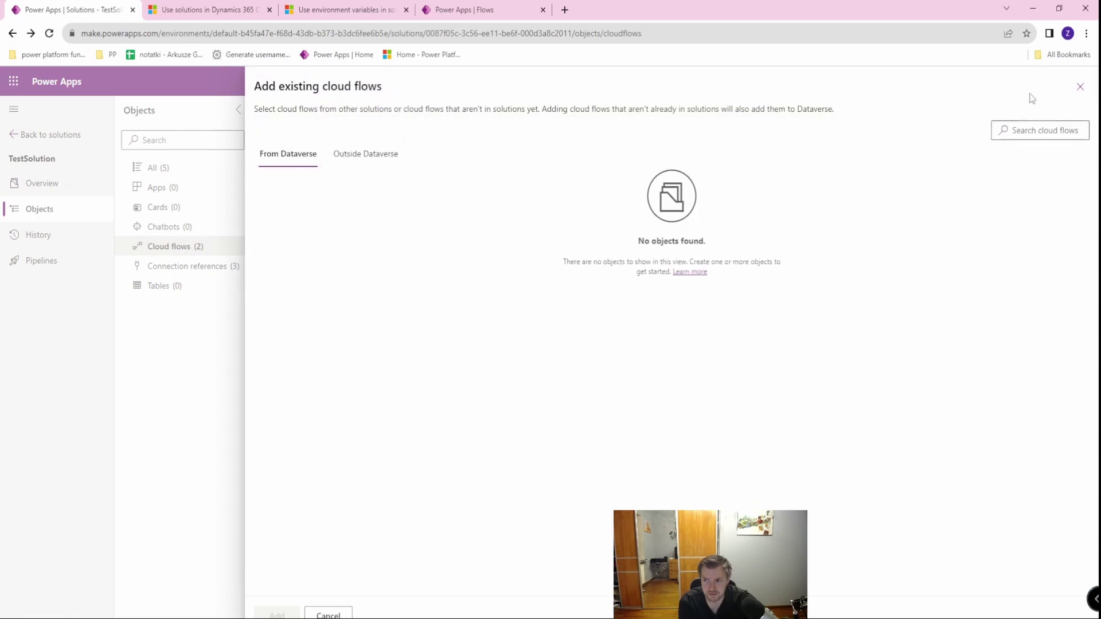
click(1080, 86)
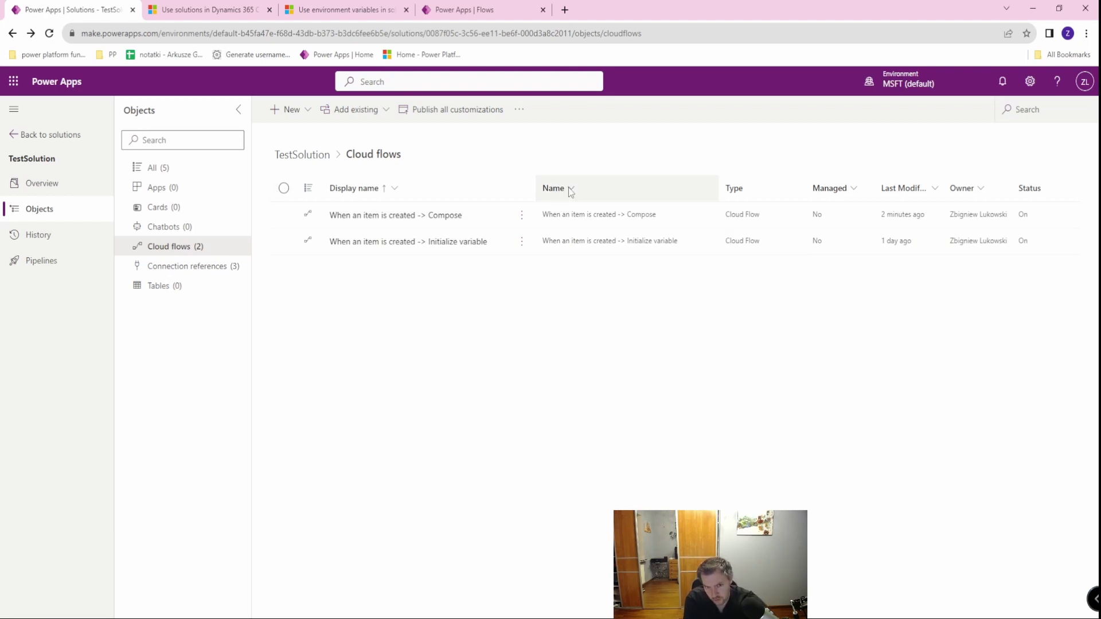
Start creating a new cloud flow inside TestSolution
click(486, 7)
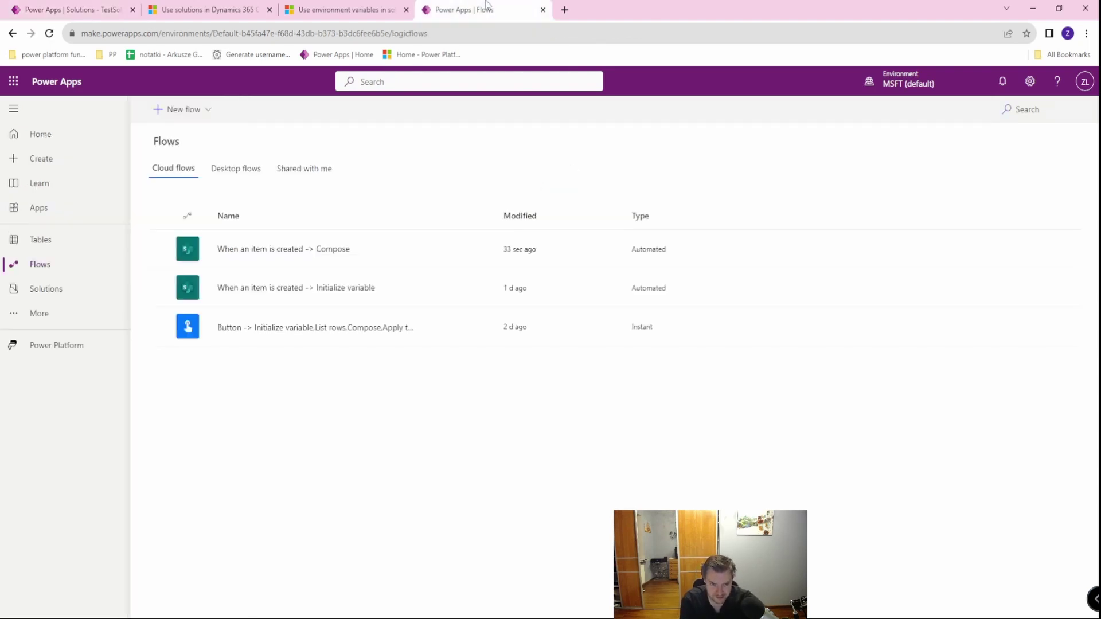
click(109, 8)
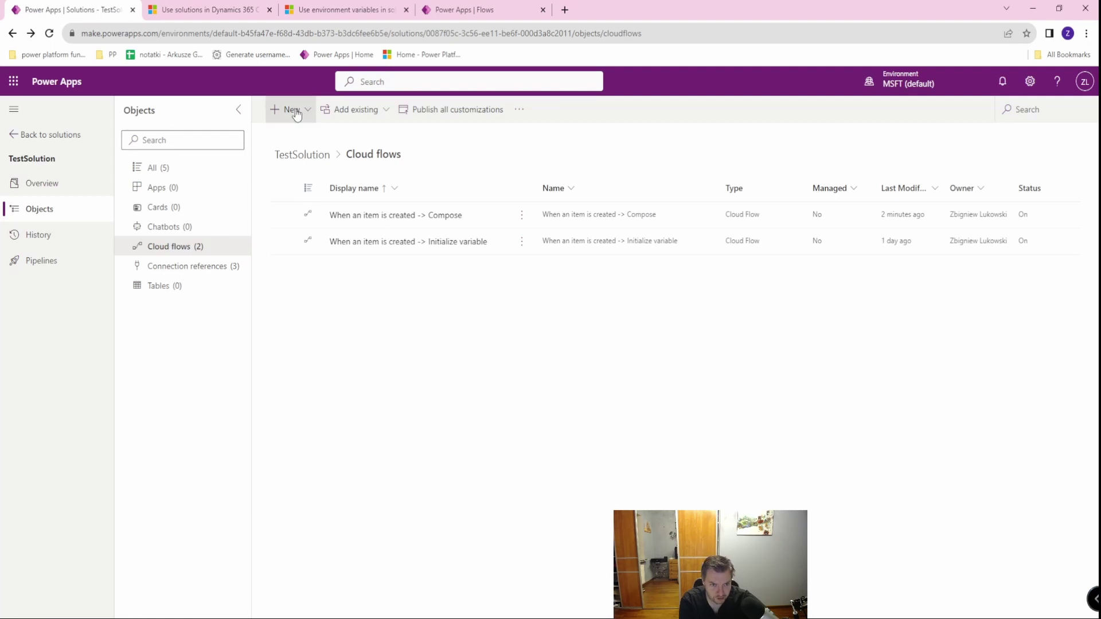
click(292, 110)
mouse_move(304, 156)
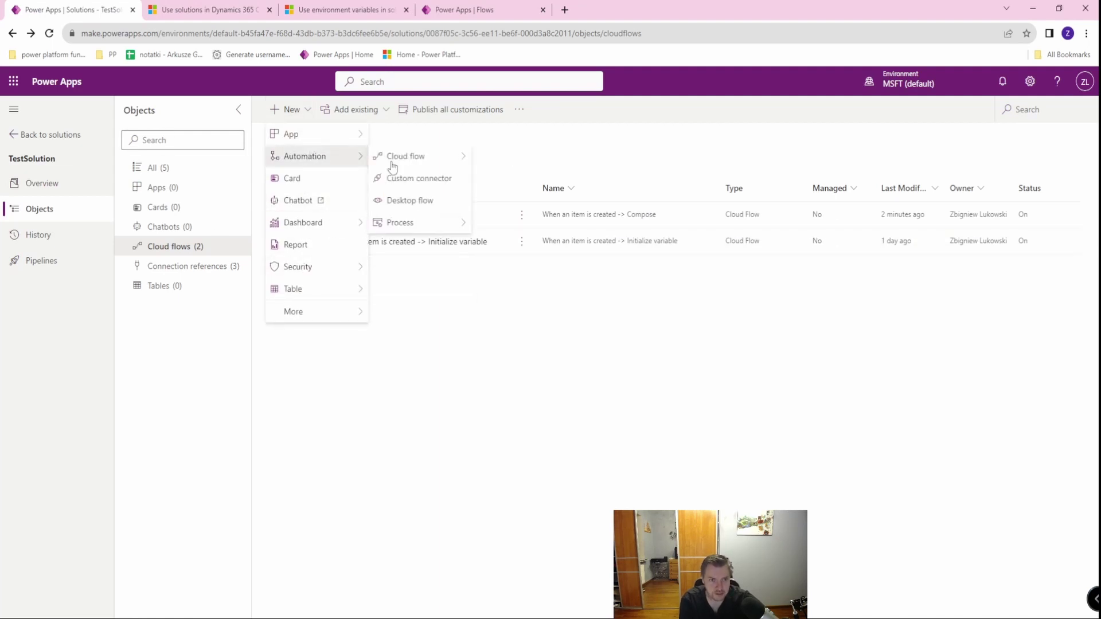
mouse_move(406, 156)
click(504, 156)
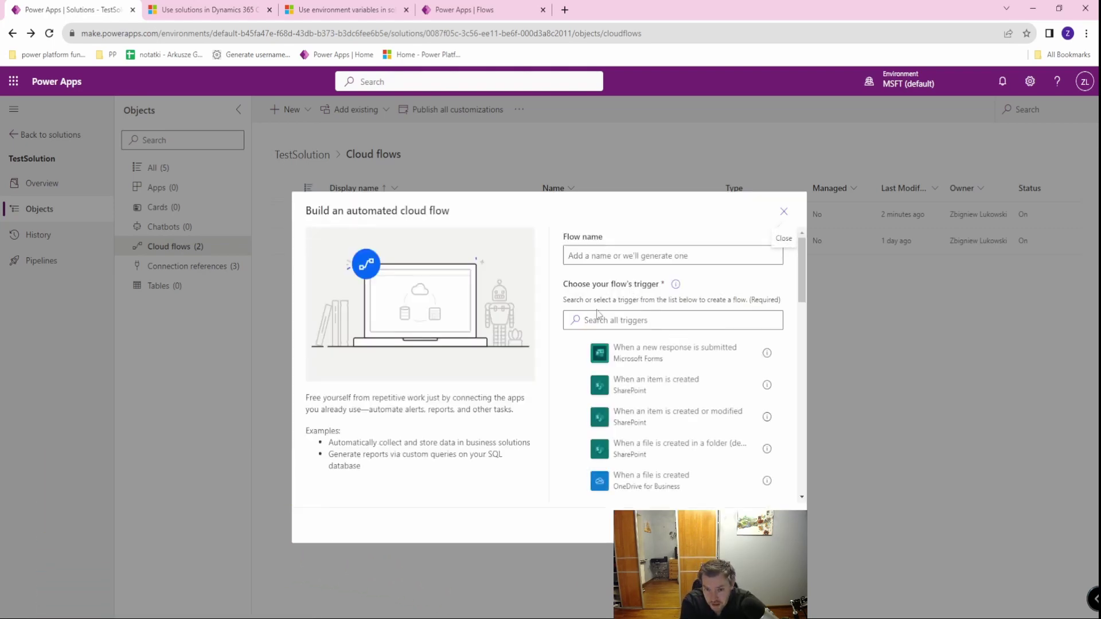
Use the 'When a file is created in a folder' trigger with site Test Sharepoint Site
double_click(649, 449)
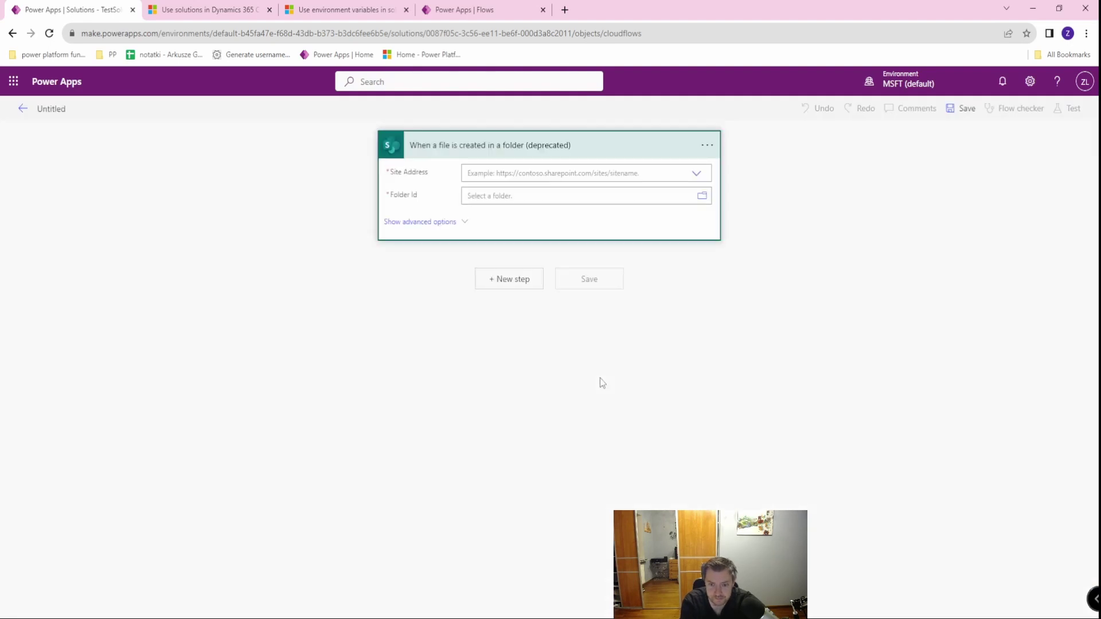
click(478, 173)
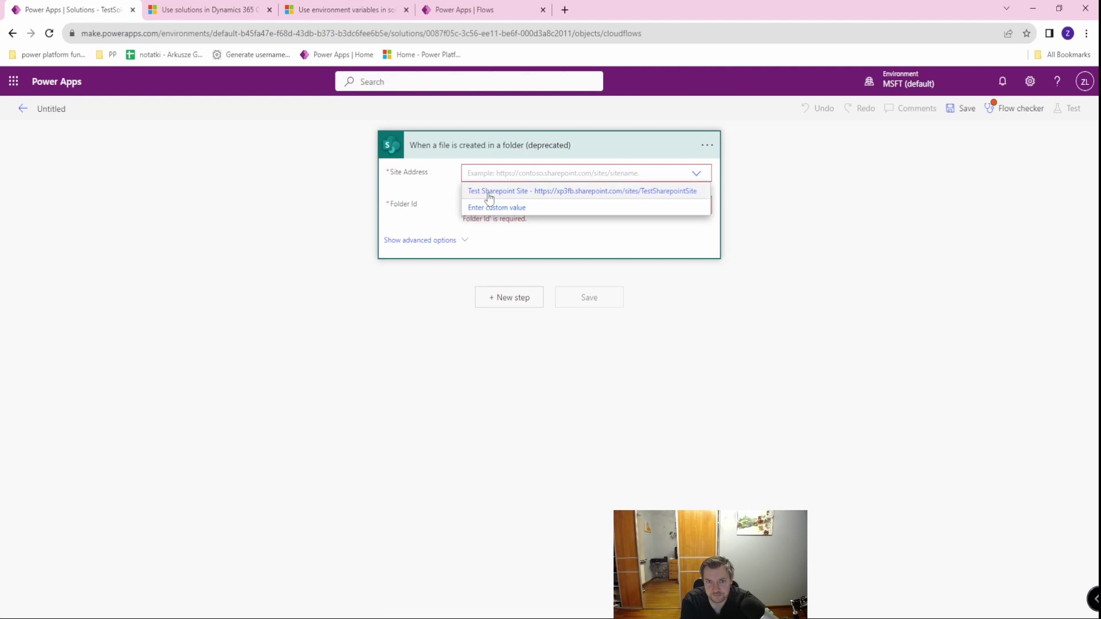
click(489, 193)
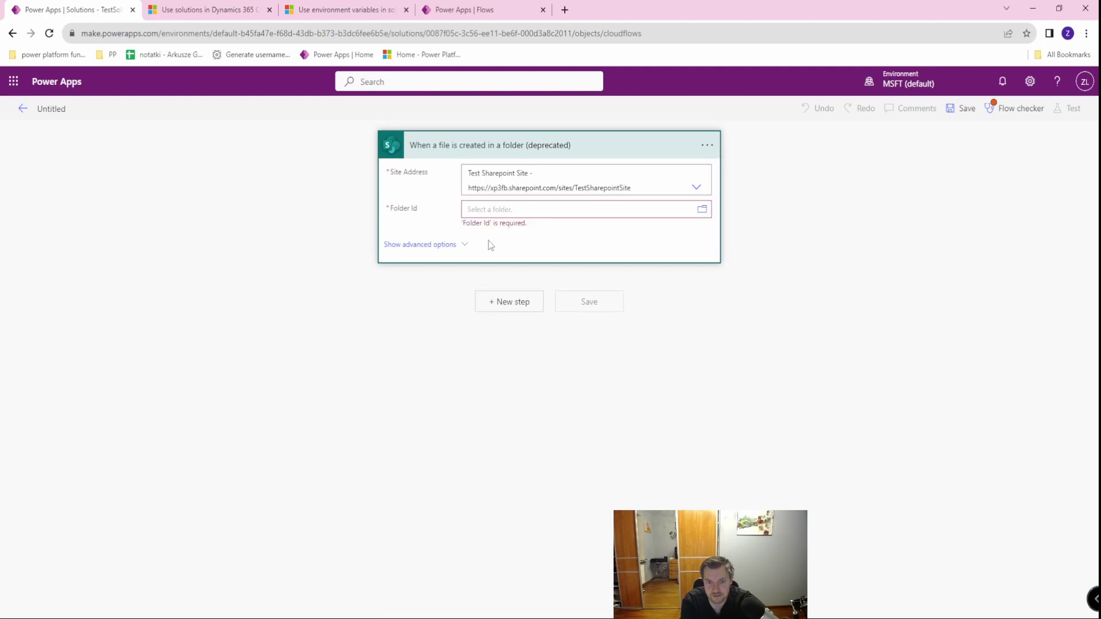
click(496, 209)
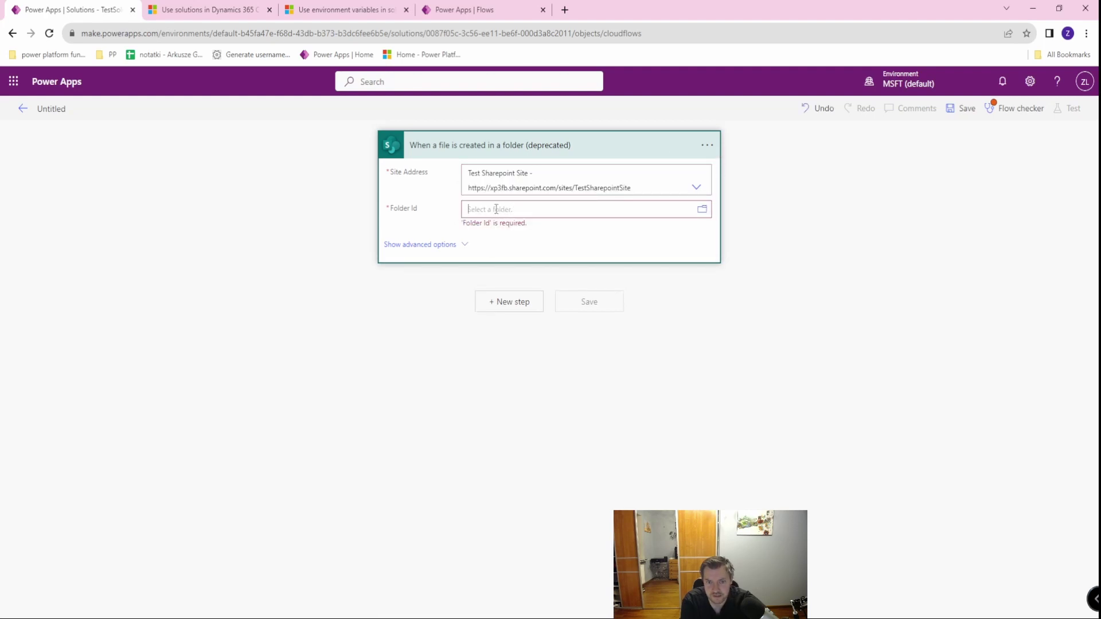
Add a Data Operation Compose action after the SharePoint file-created trigger
click(425, 245)
click(502, 322)
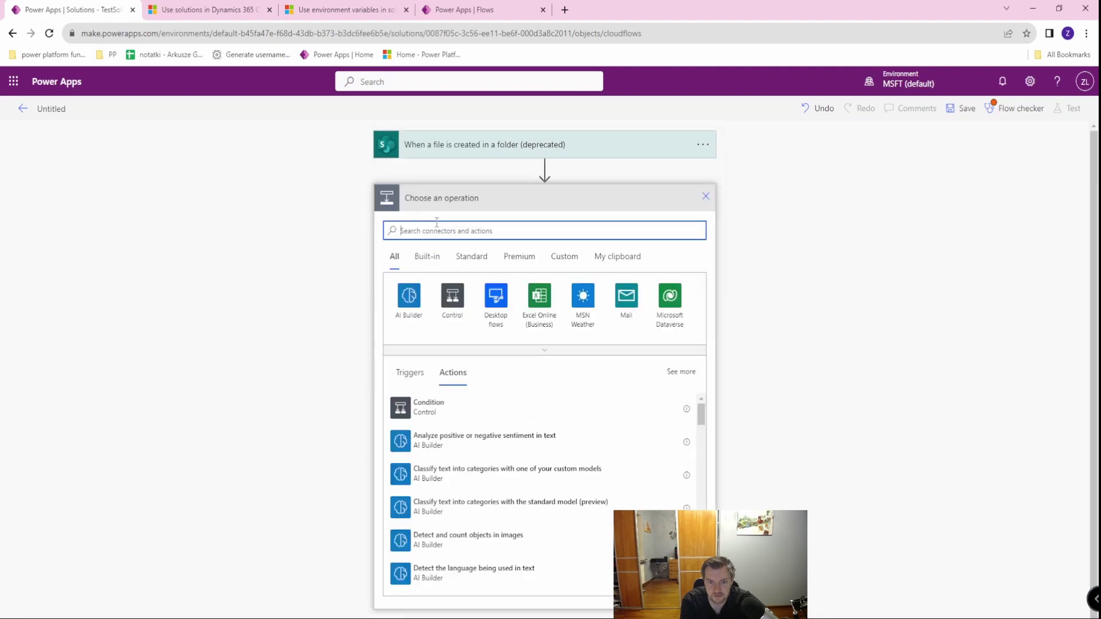
text(co)
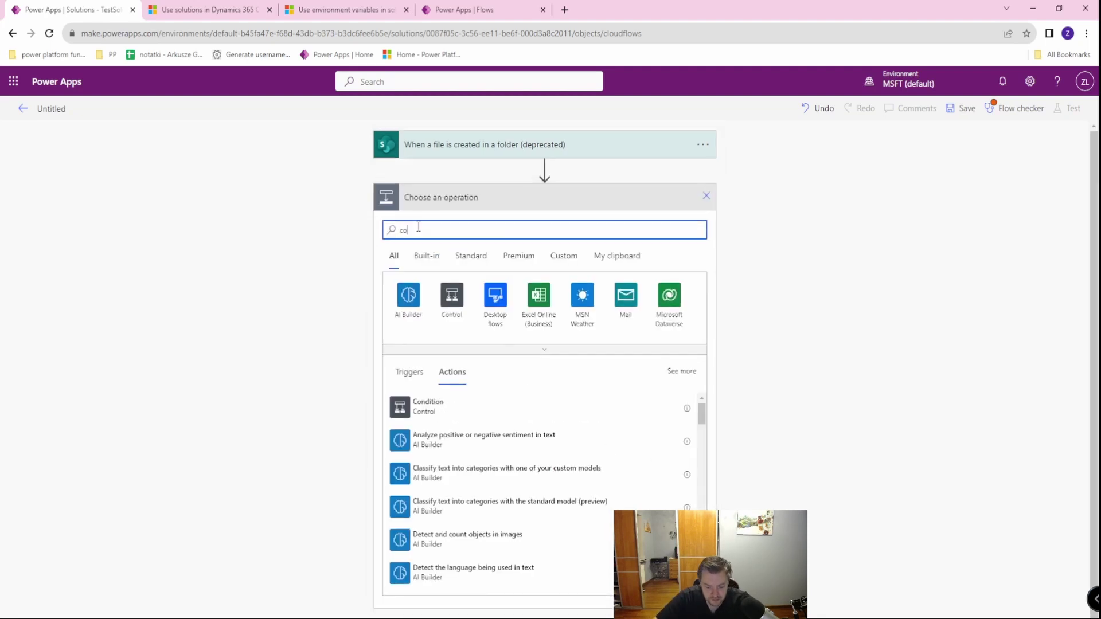
text(mpose)
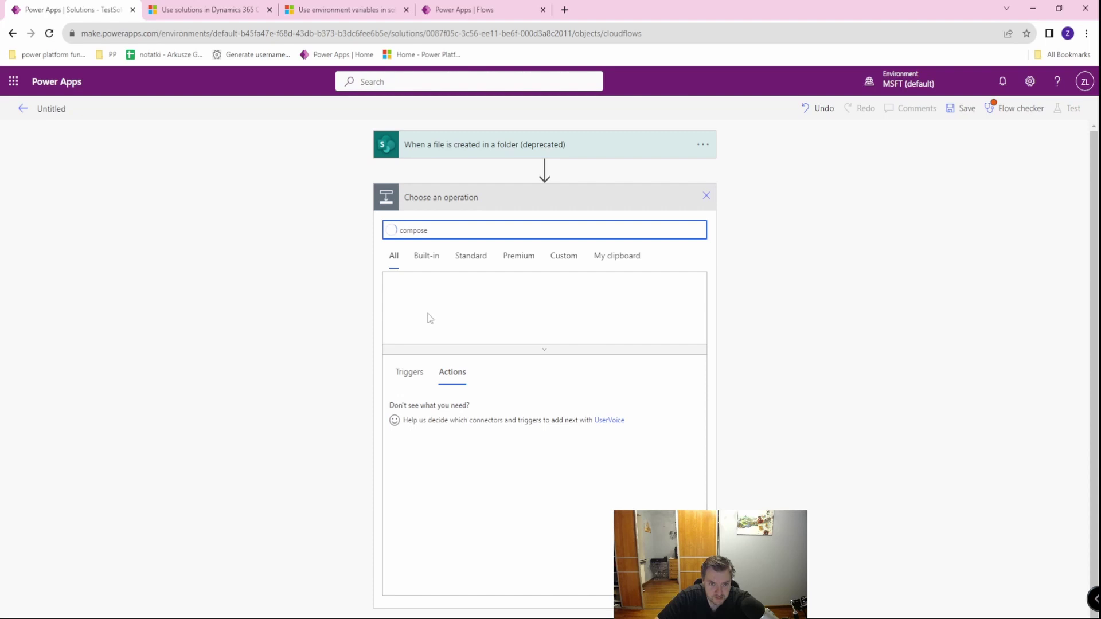
click(407, 311)
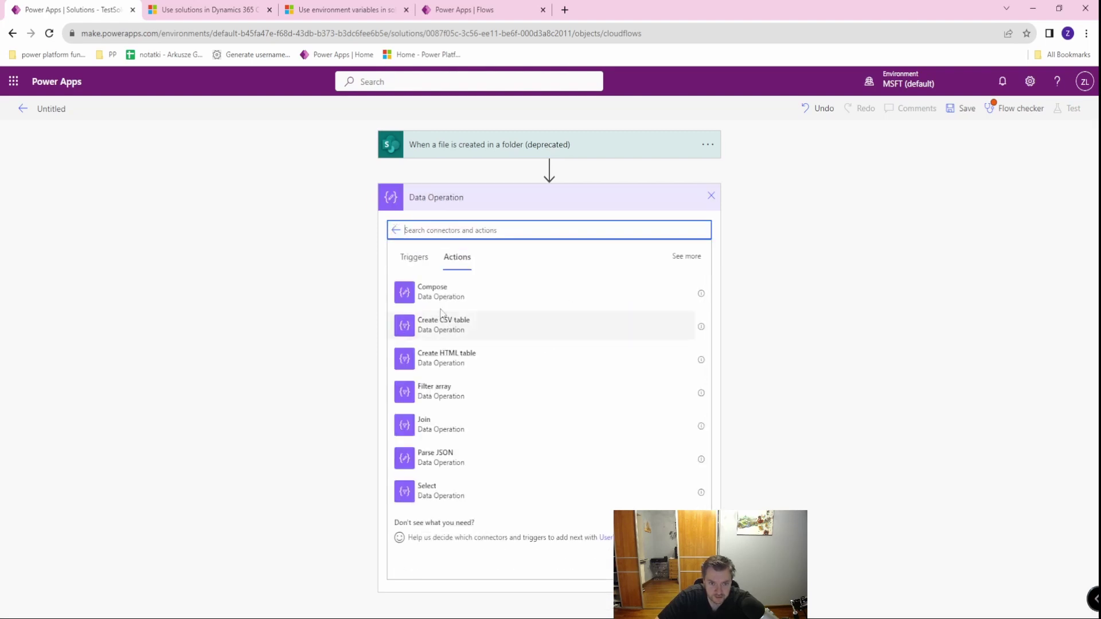
key(Return)
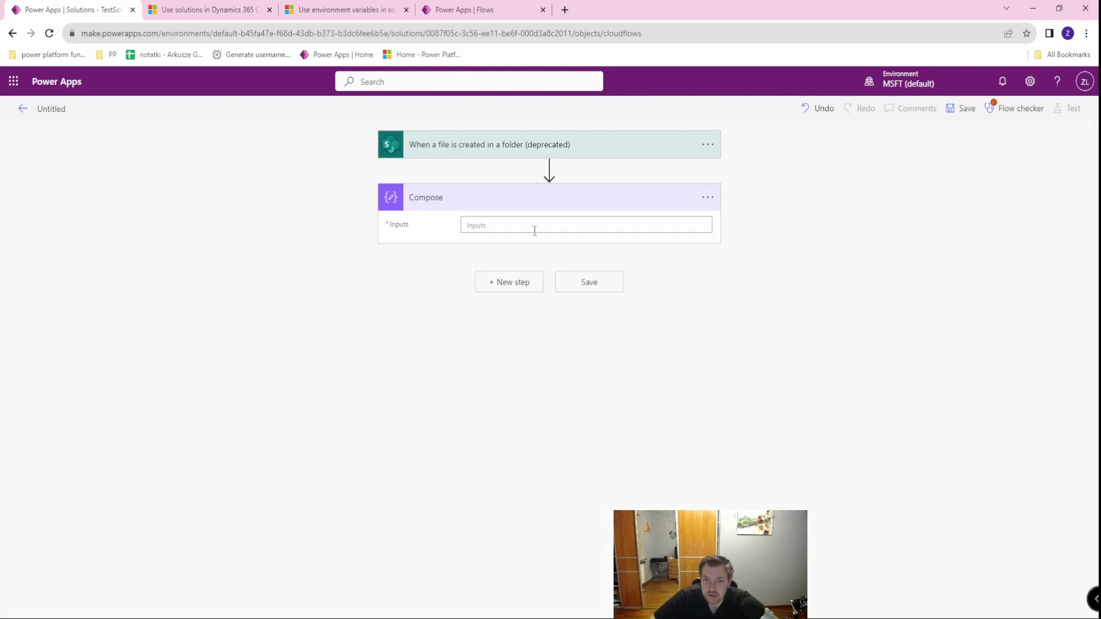
click(534, 226)
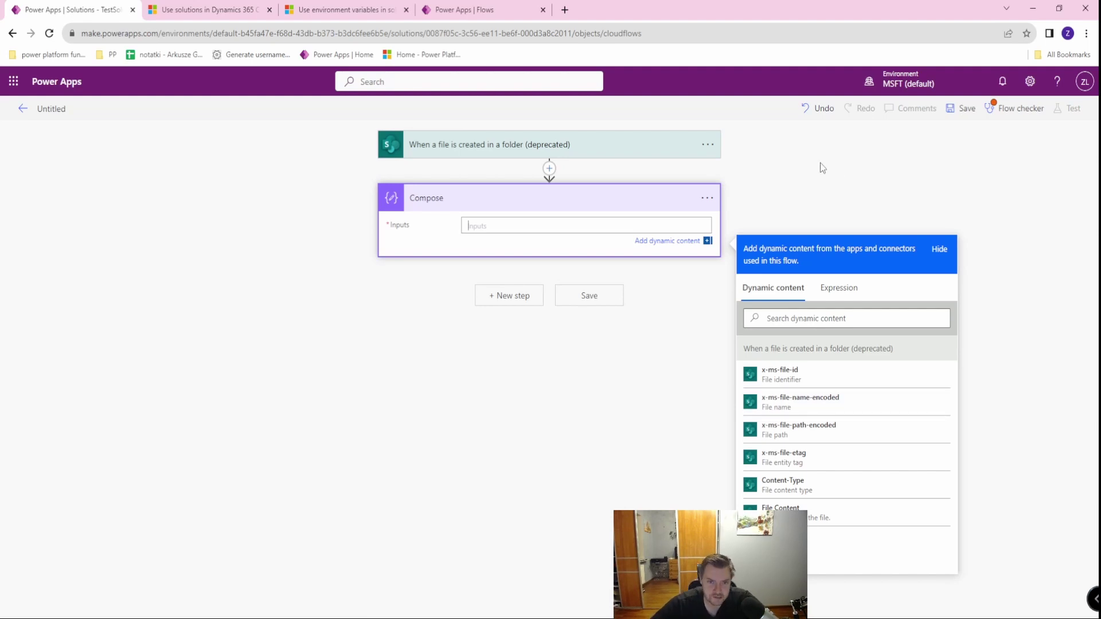
Set the trigger's folder to /_catalogs after the Flow checker reports the missing Folder Id
click(959, 109)
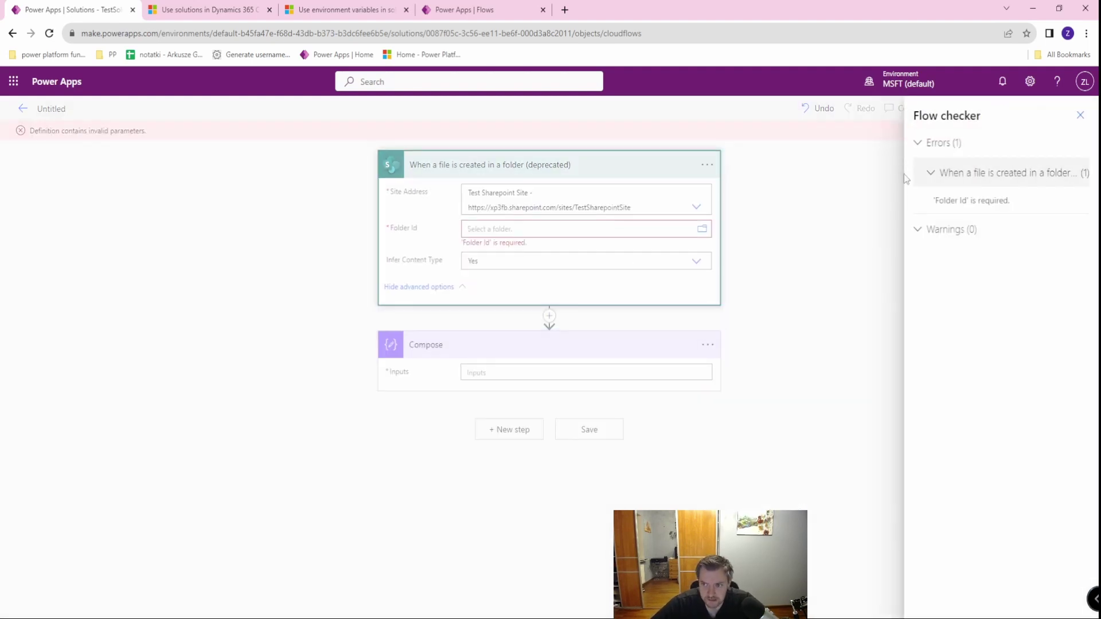
click(1081, 114)
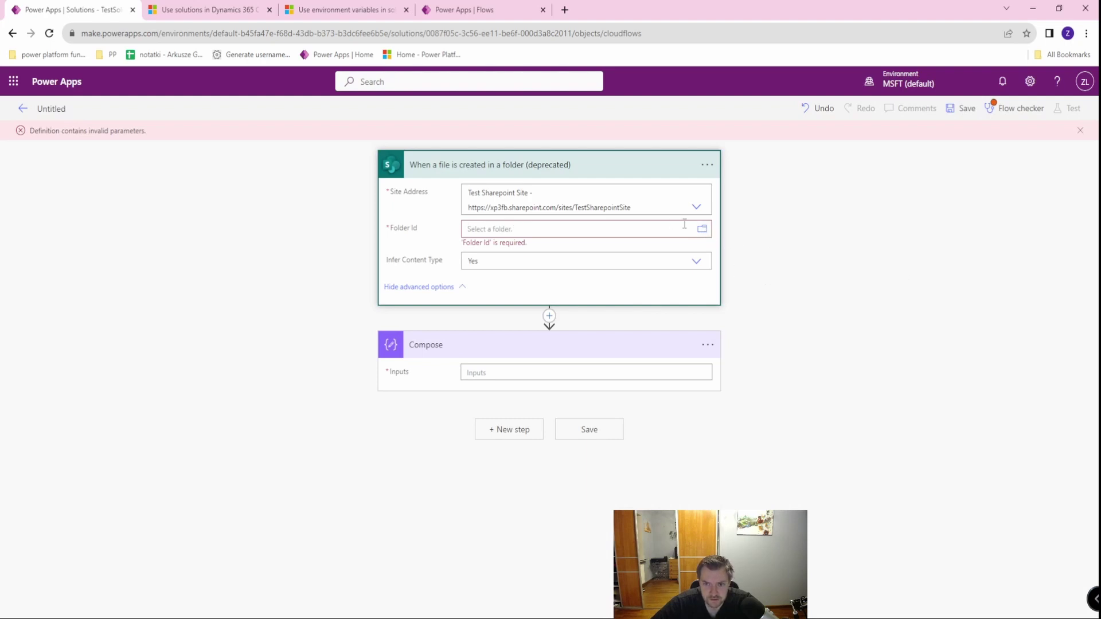
click(701, 228)
key(Escape)
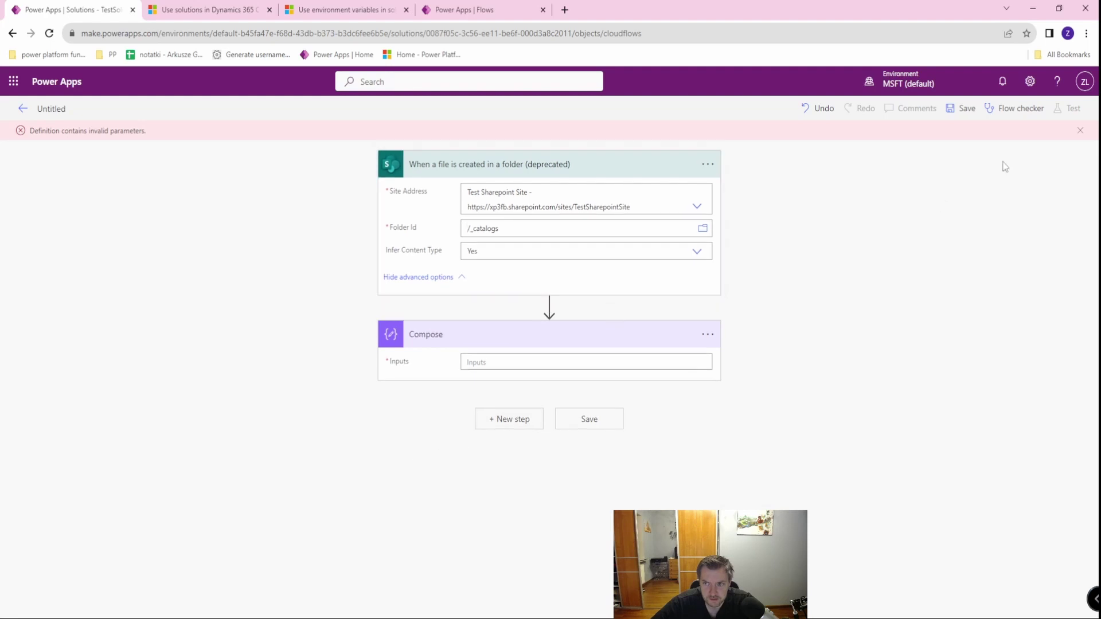
click(963, 109)
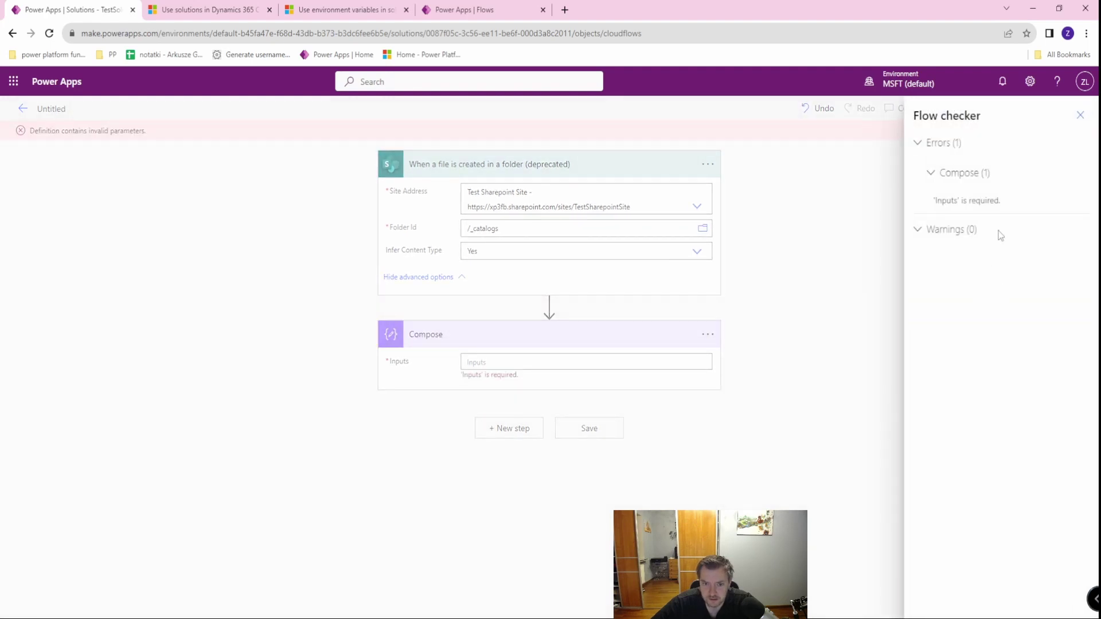
click(1081, 115)
Fill the Compose Inputs with x-ms-file-id, save the flow, and return to TestSolution
click(506, 363)
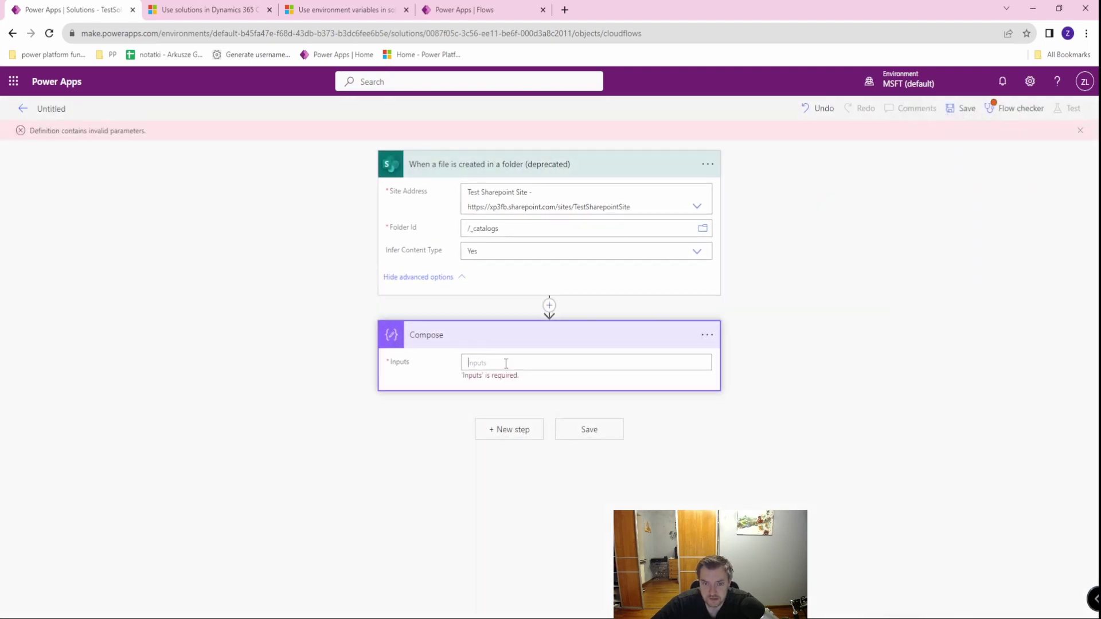
click(780, 515)
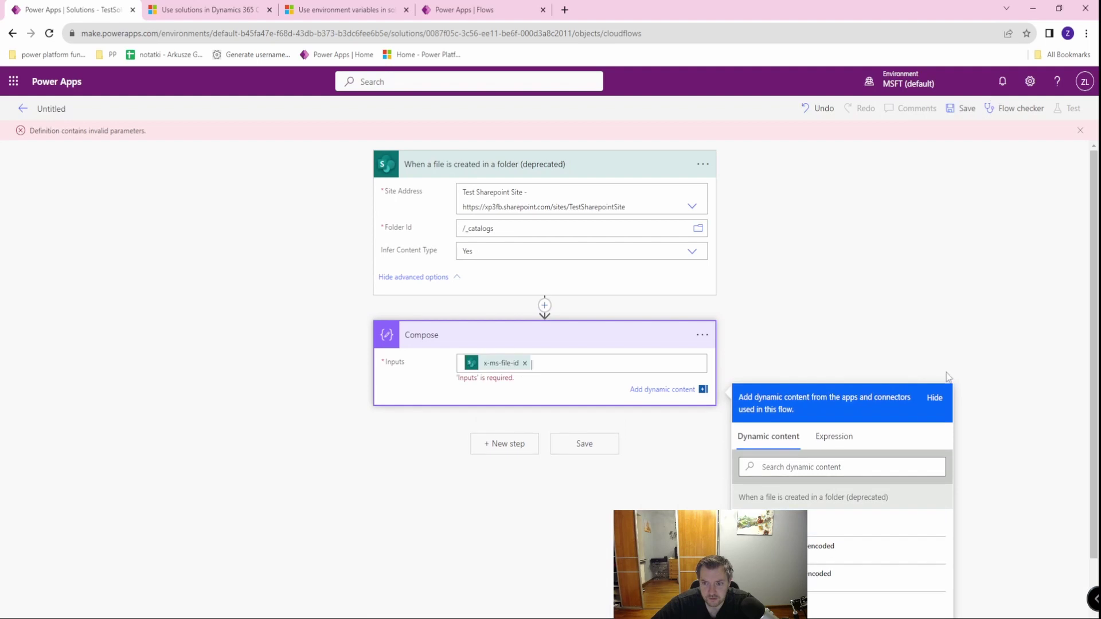
click(1030, 162)
click(961, 109)
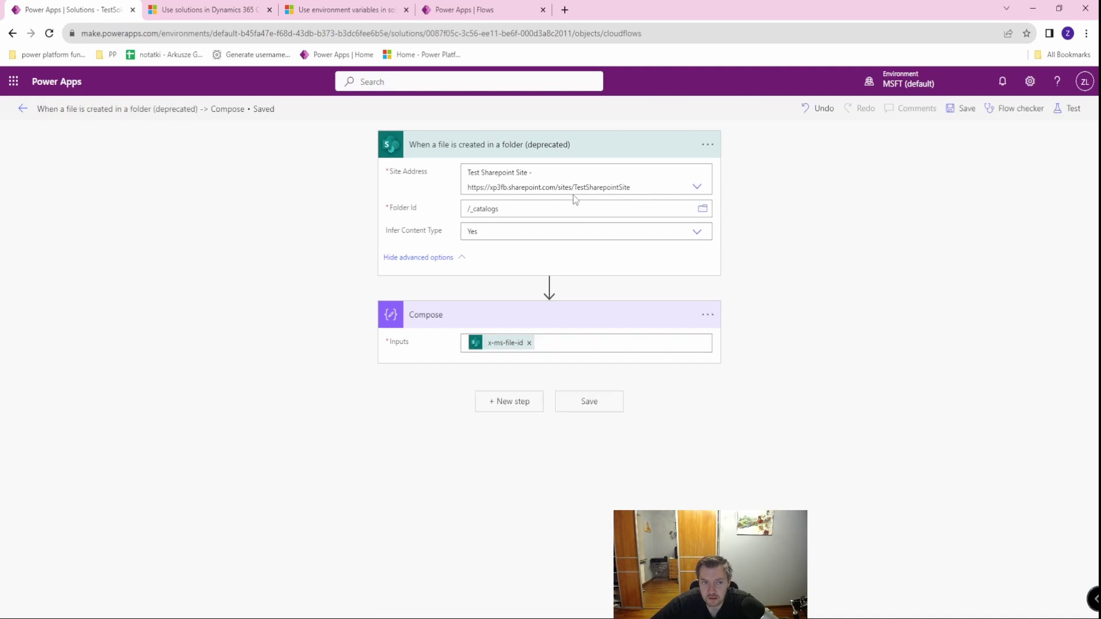
click(572, 344)
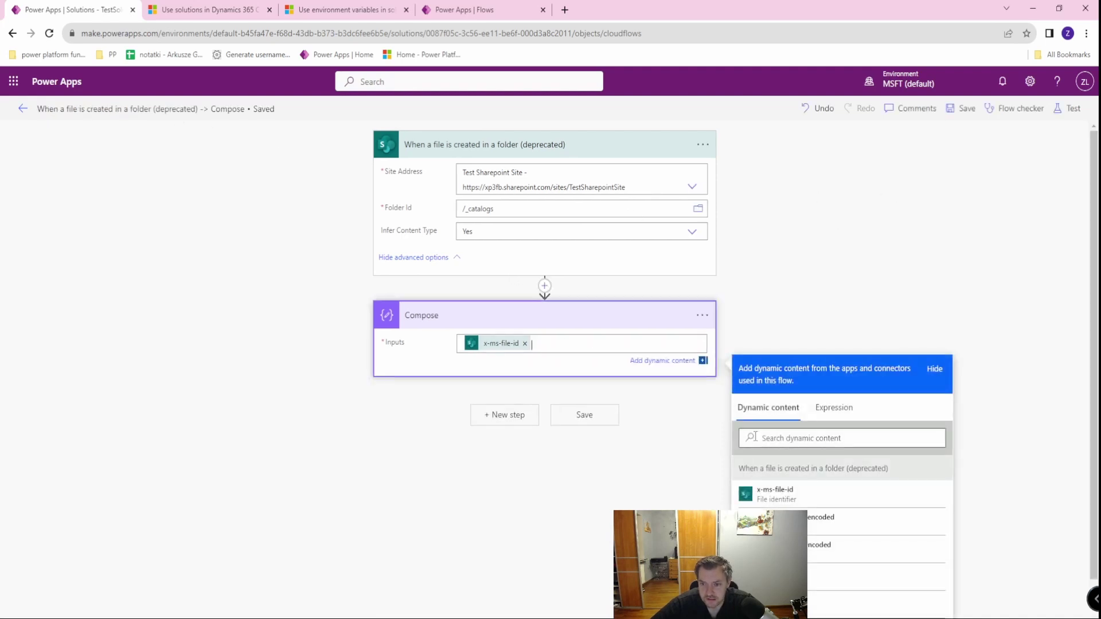
click(23, 110)
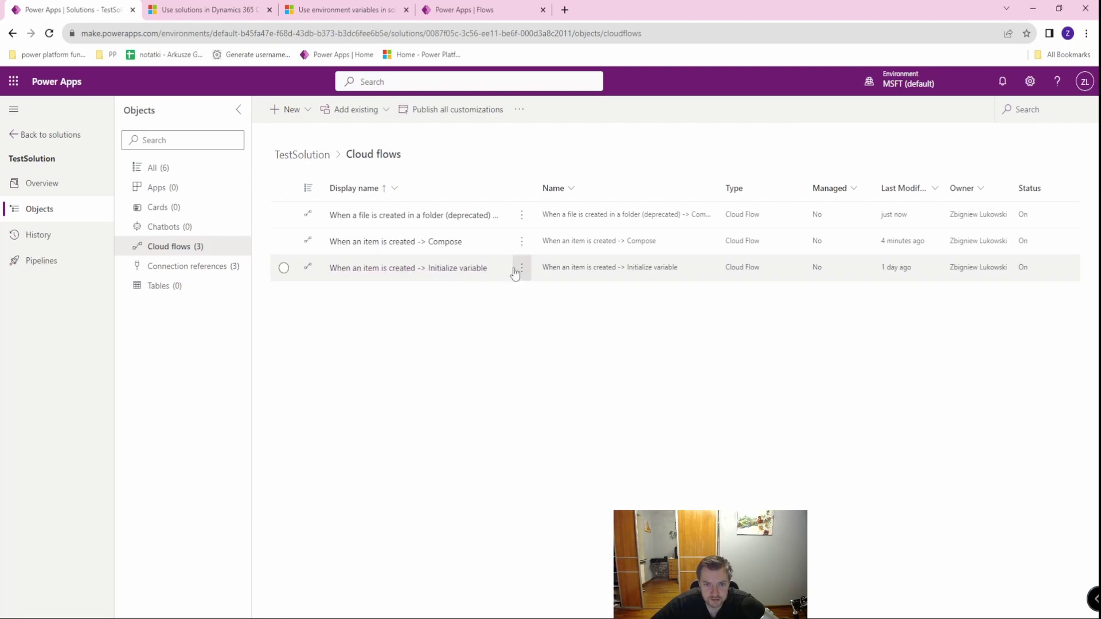
Edit the saved file-created flow and expand its Compose step to view its inputs
click(521, 216)
click(545, 240)
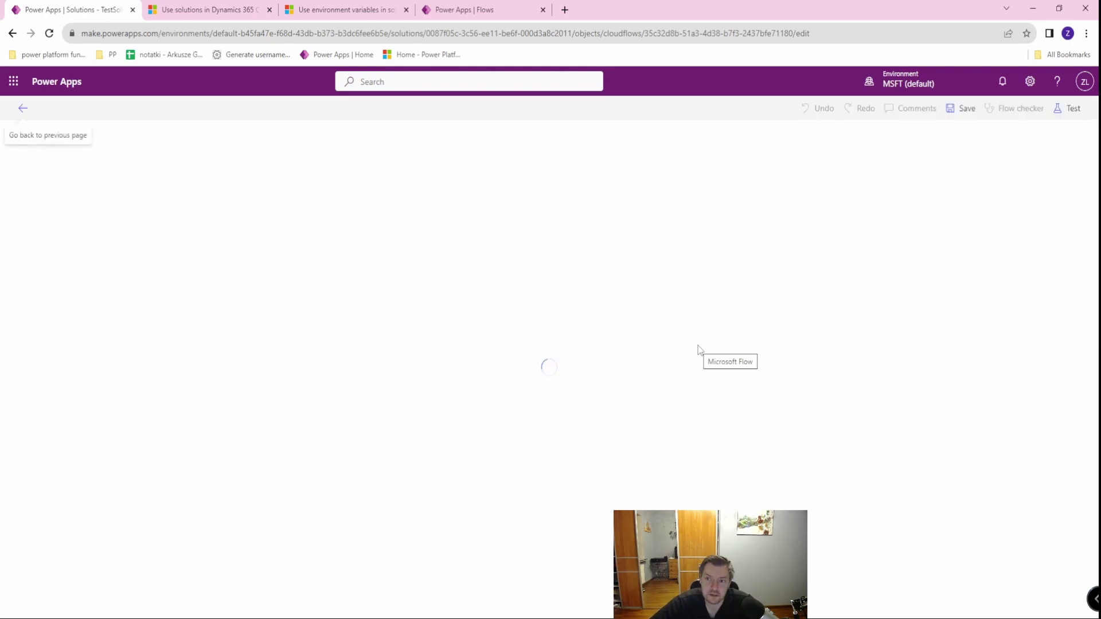
click(475, 205)
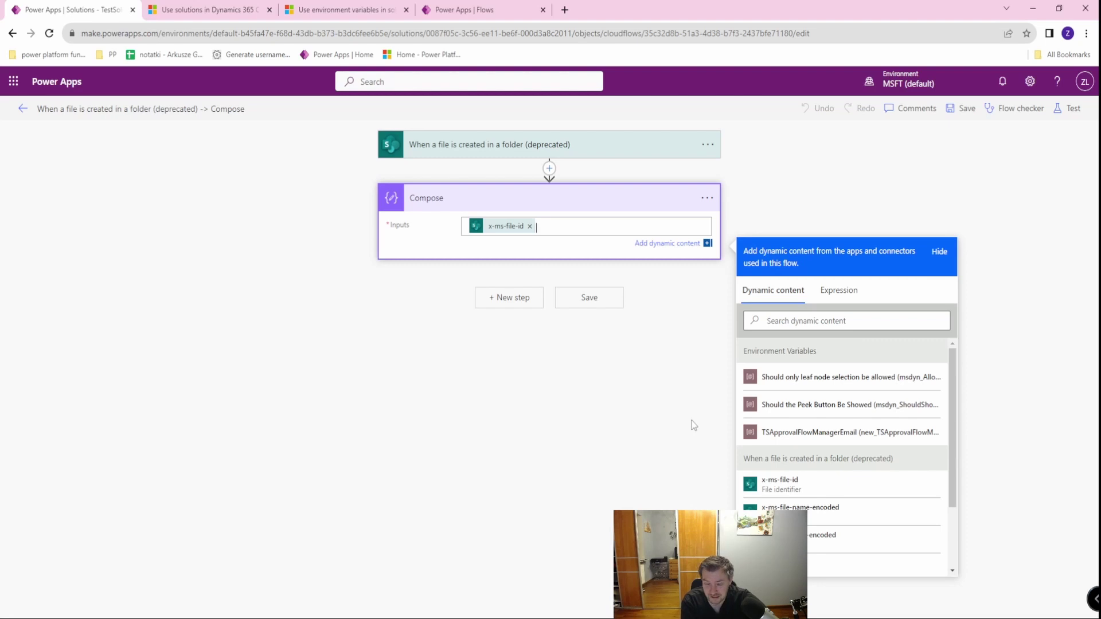
Click + New step below the Compose action to choose an operation
click(510, 298)
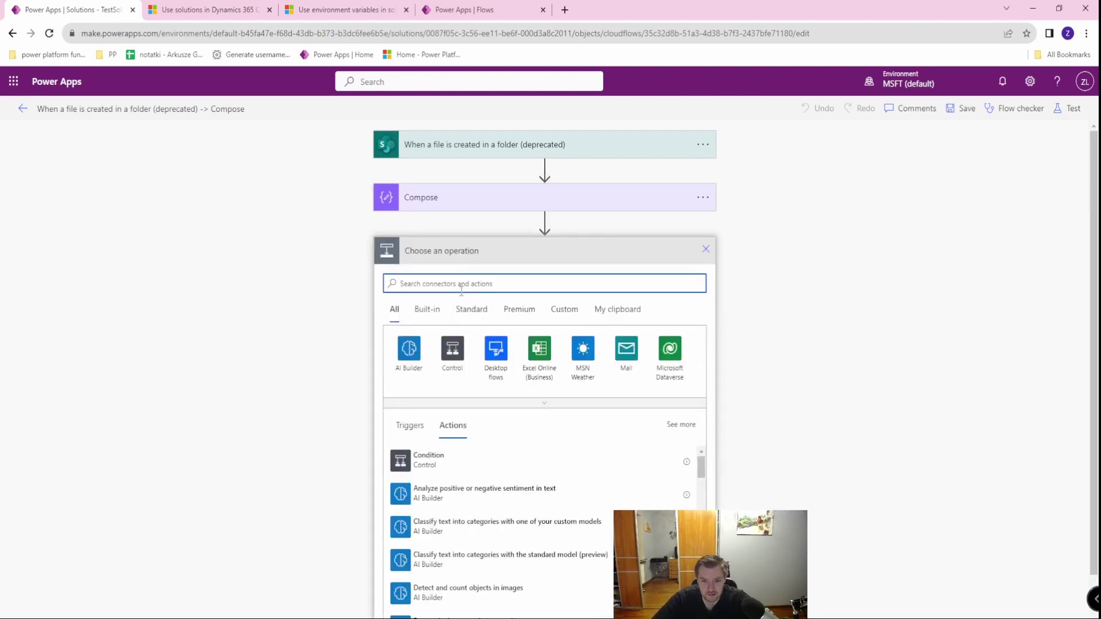